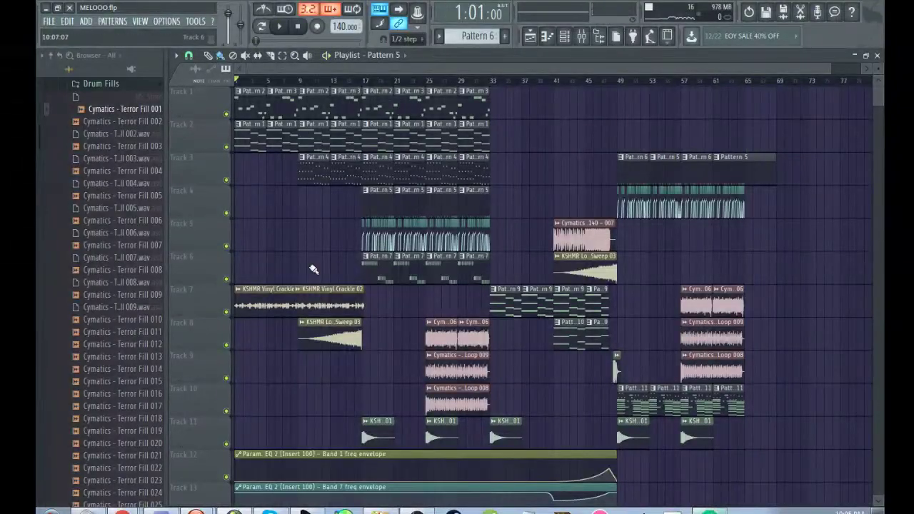
Play Pattern 2 from the playlist and examine its Close Grand melody in the channel rack
{"action": "left_click", "coordinate": [254, 99]}
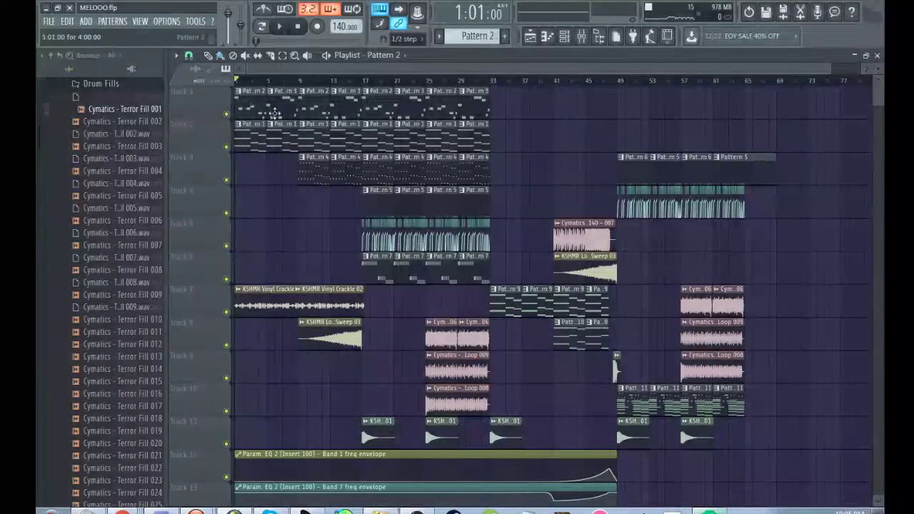
{"action": "left_click", "coordinate": [565, 37]}
{"action": "left_click_drag", "start_coordinate": [271, 260], "coordinate": [251, 154]}
{"action": "key", "text": "space"}
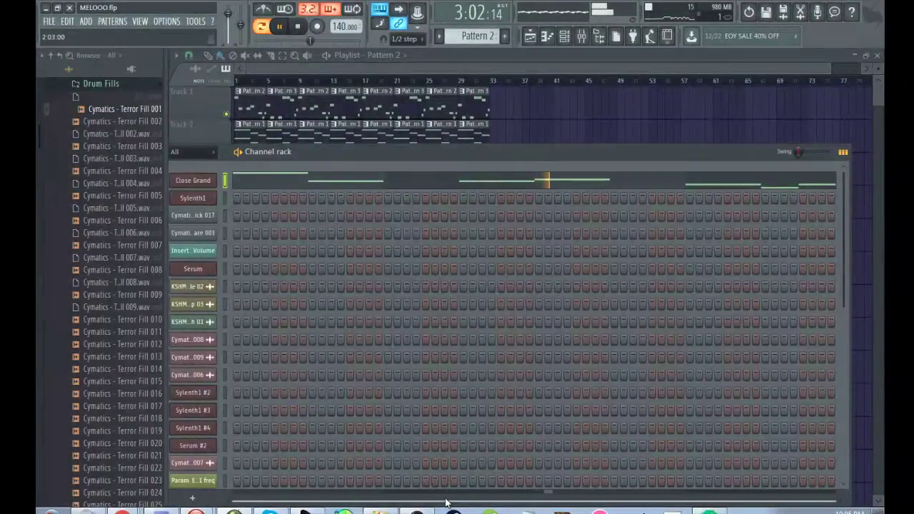
{"action": "left_click", "coordinate": [663, 55]}
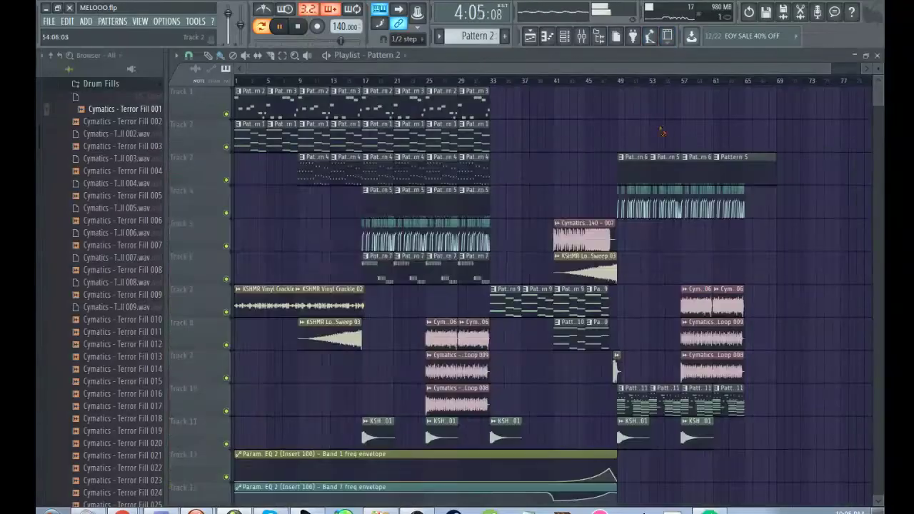
Examine the Close Grand melody of Pattern 3 in the channel rack while the pattern plays
{"action": "left_click", "coordinate": [563, 40]}
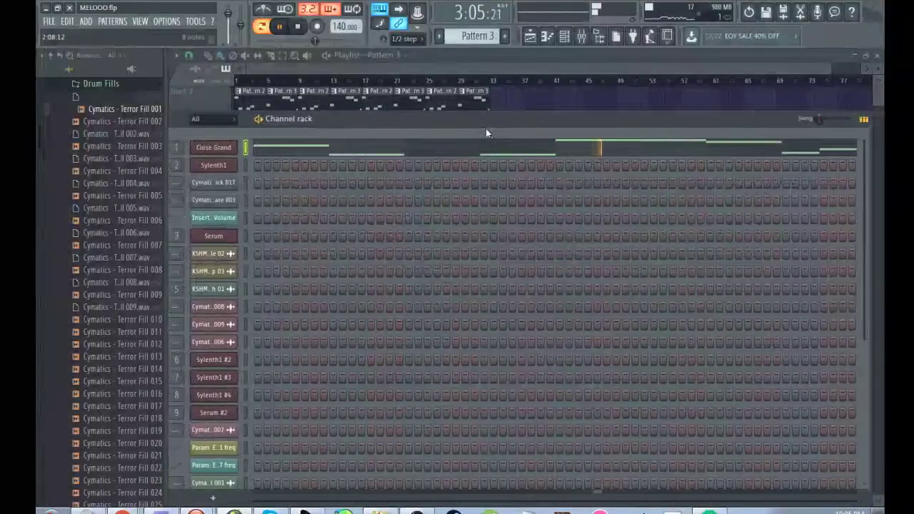
{"action": "left_click_drag", "start_coordinate": [485, 130], "coordinate": [463, 148]}
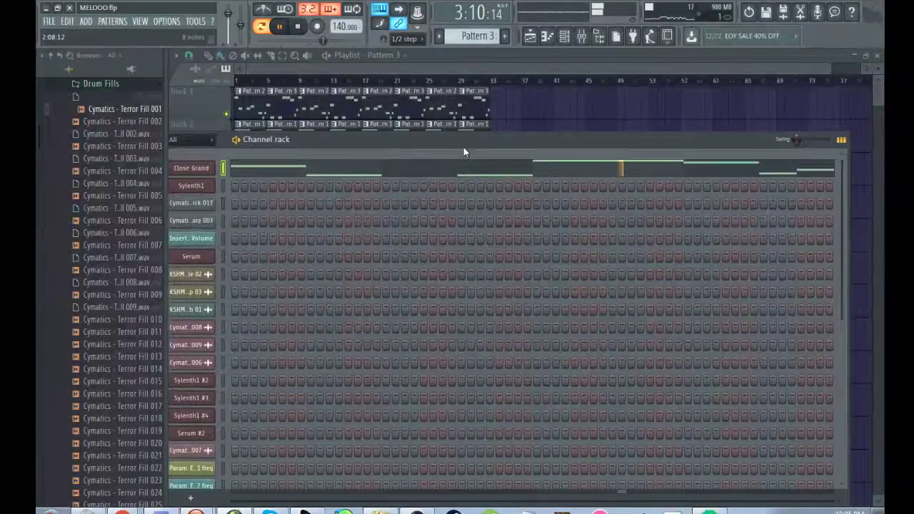
{"action": "key", "text": "F6"}
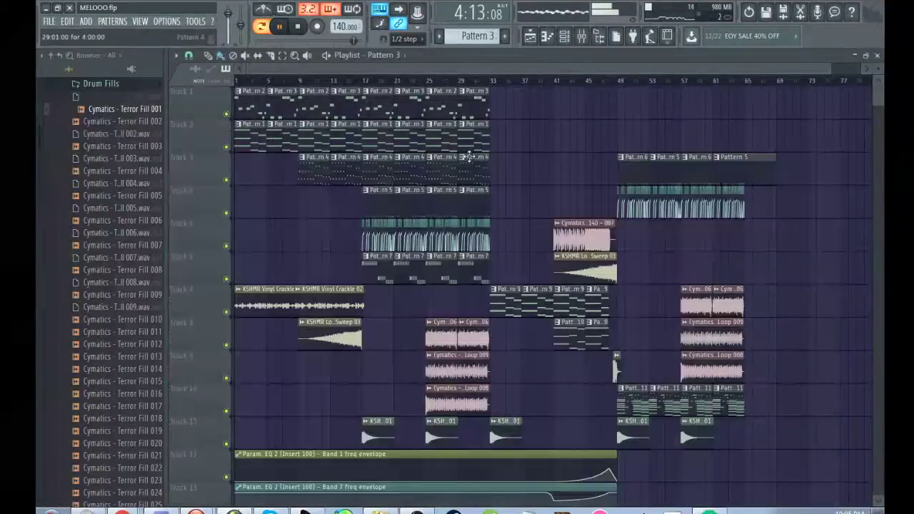
Examine the Close Grand chords of Pattern 1 in the piano roll and return to the playlist
{"action": "left_click", "coordinate": [564, 40]}
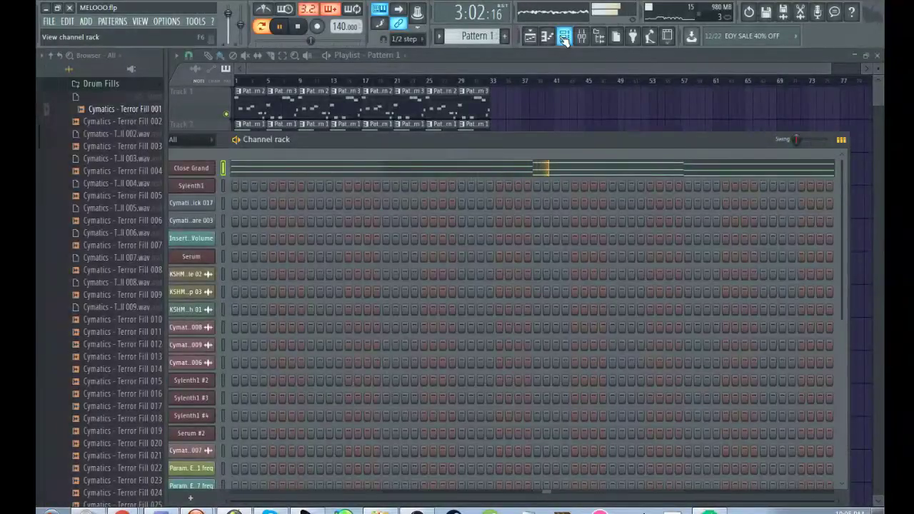
{"action": "left_click", "coordinate": [528, 169]}
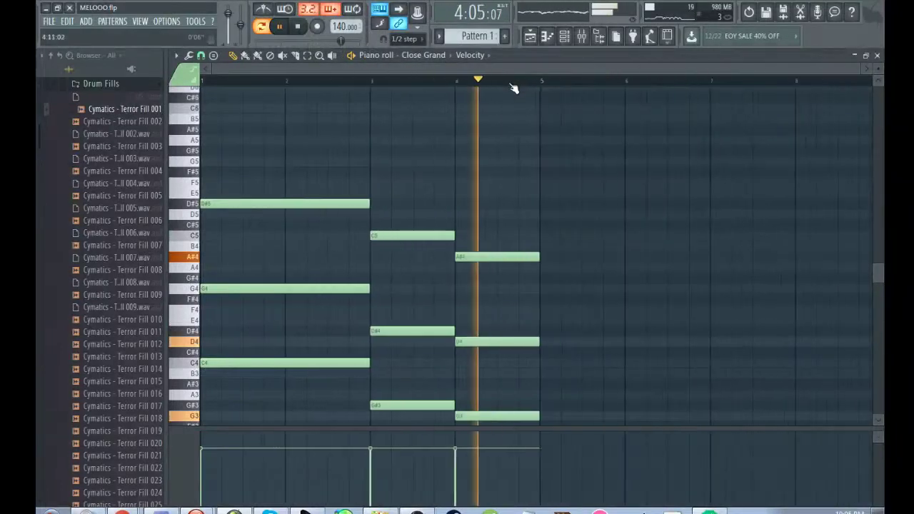
{"action": "scroll", "coordinate": [500, 183], "scroll_direction": "down", "scroll_amount": 3}
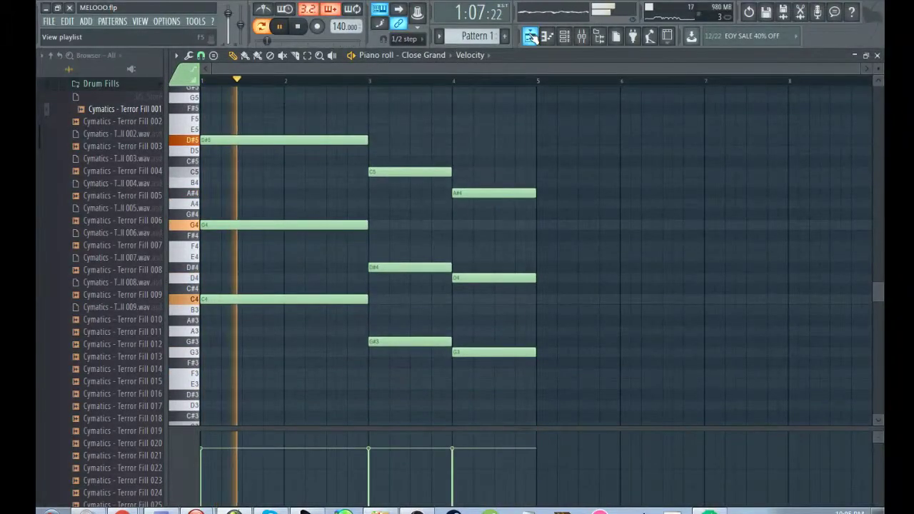
{"action": "left_click", "coordinate": [531, 37]}
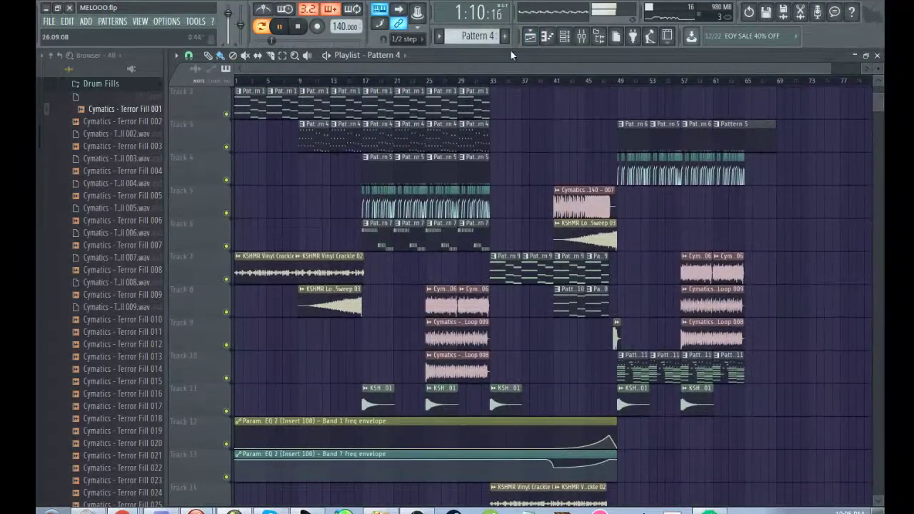
Examine the Sylenth1 arpeggio notes of Pattern 4 in the piano roll and return to the playlist
{"action": "left_click", "coordinate": [564, 37]}
{"action": "left_click", "coordinate": [457, 192]}
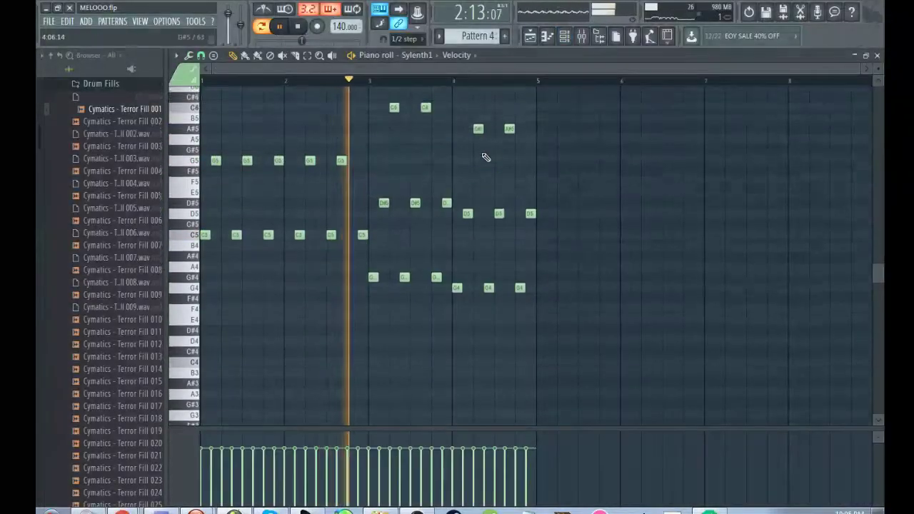
{"action": "scroll", "coordinate": [485, 157], "scroll_direction": "up", "scroll_amount": 3}
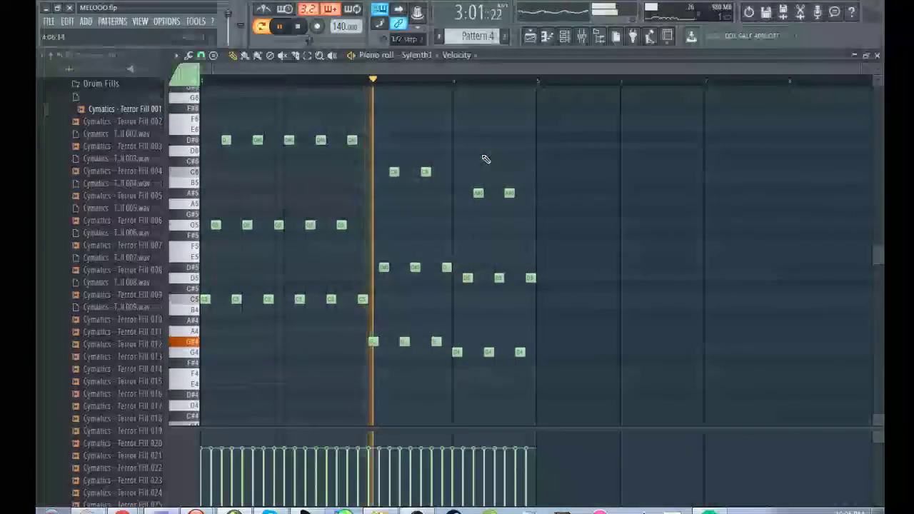
{"action": "left_click", "coordinate": [540, 38]}
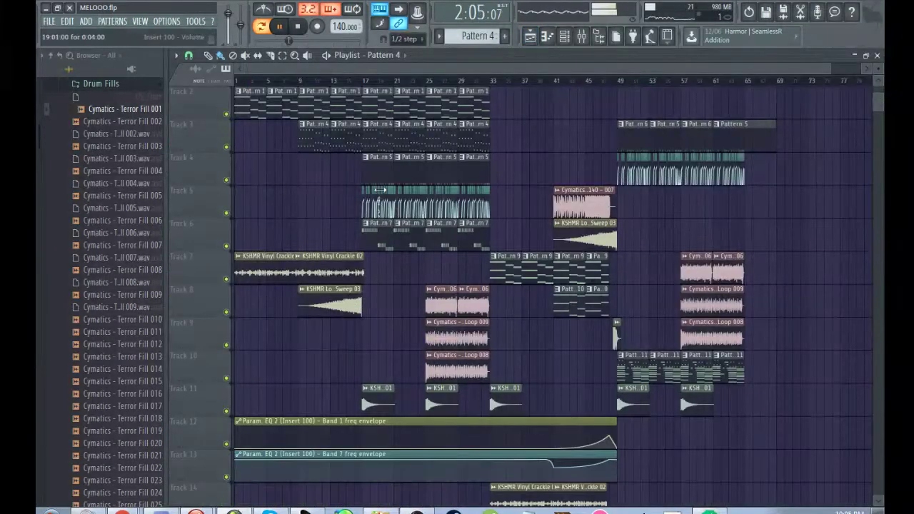
Examine the Serum part of Pattern 7 and the kick and snare steps of Pattern 5 in the channel rack
{"action": "left_click", "coordinate": [373, 235]}
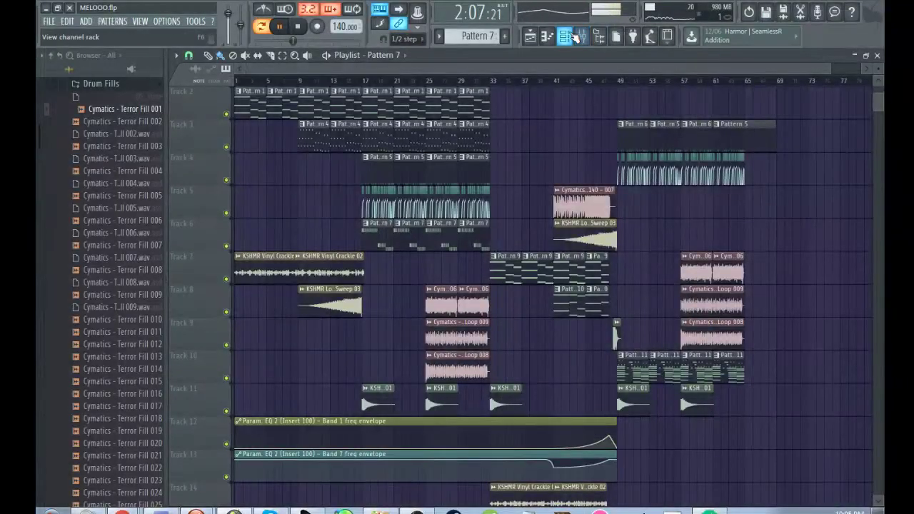
{"action": "left_click", "coordinate": [573, 37]}
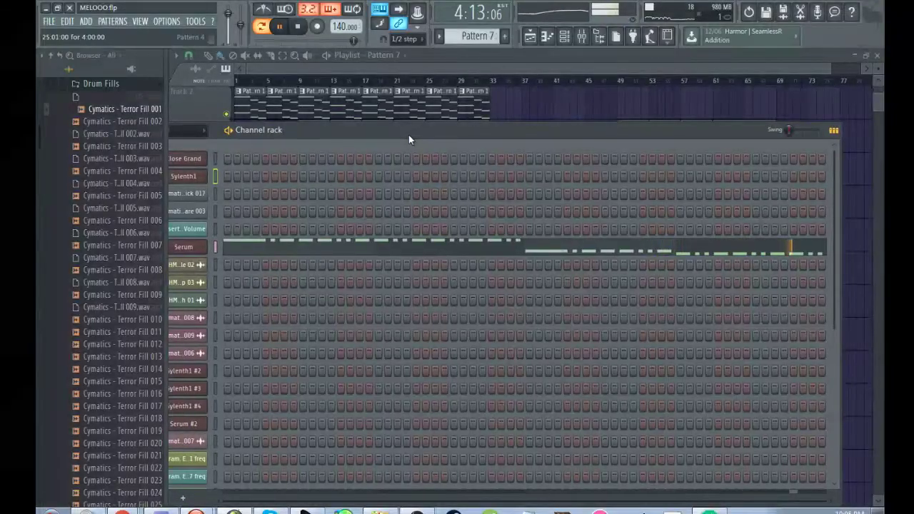
{"action": "left_click", "coordinate": [534, 115]}
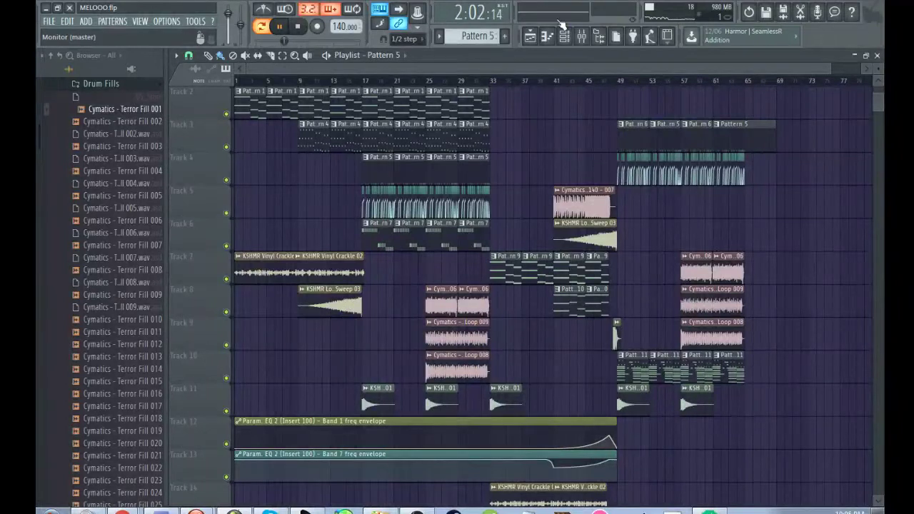
{"action": "left_click", "coordinate": [564, 36]}
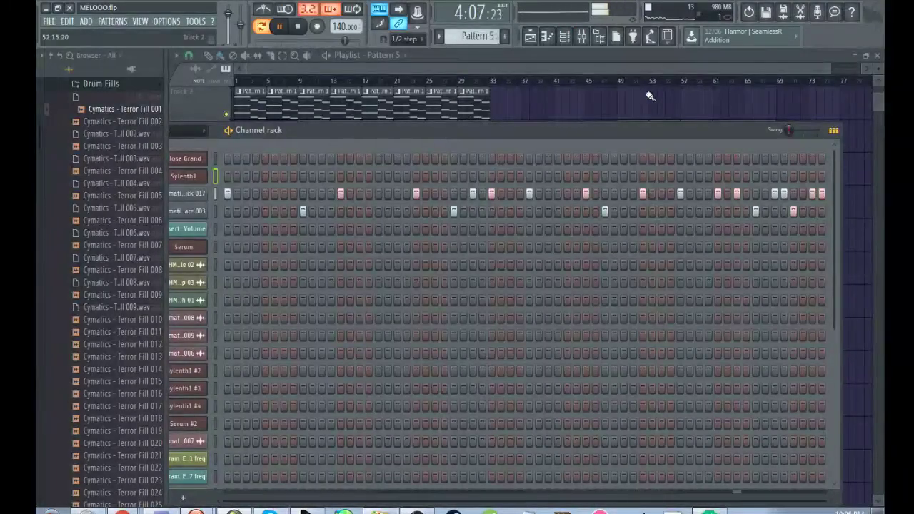
{"action": "key", "text": "F6"}
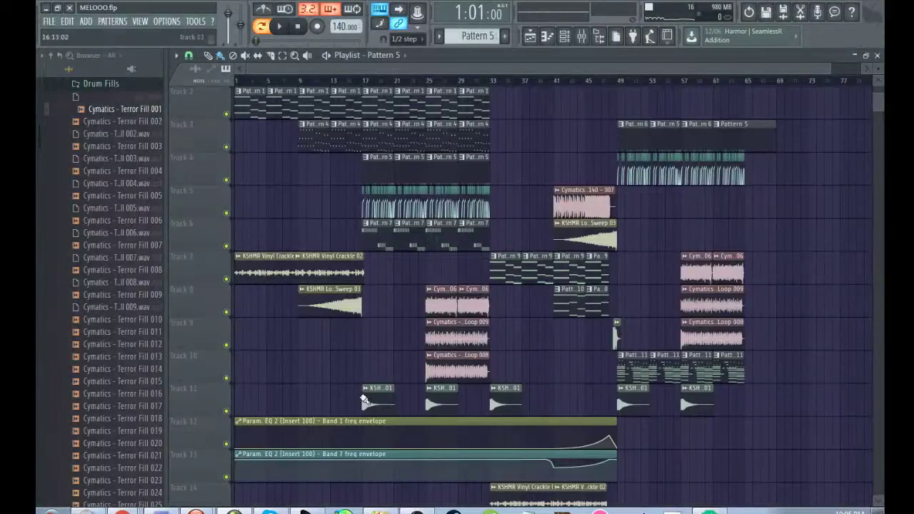
Play Pattern 9 and examine its layered Close Grand and Sylenth1 chord channels in the channel rack
{"action": "scroll", "coordinate": [379, 290], "scroll_direction": "down", "scroll_amount": 1}
{"action": "scroll", "coordinate": [421, 266], "scroll_direction": "up", "scroll_amount": 2}
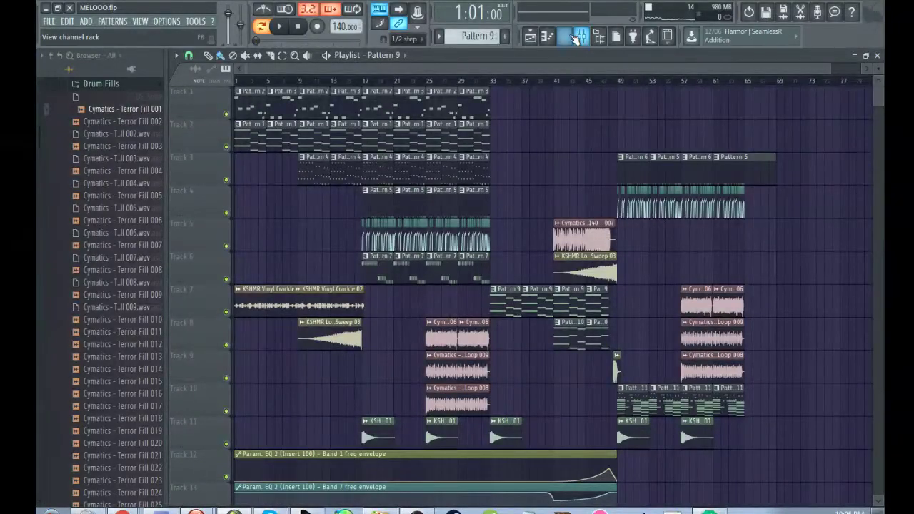
{"action": "left_click", "coordinate": [575, 38]}
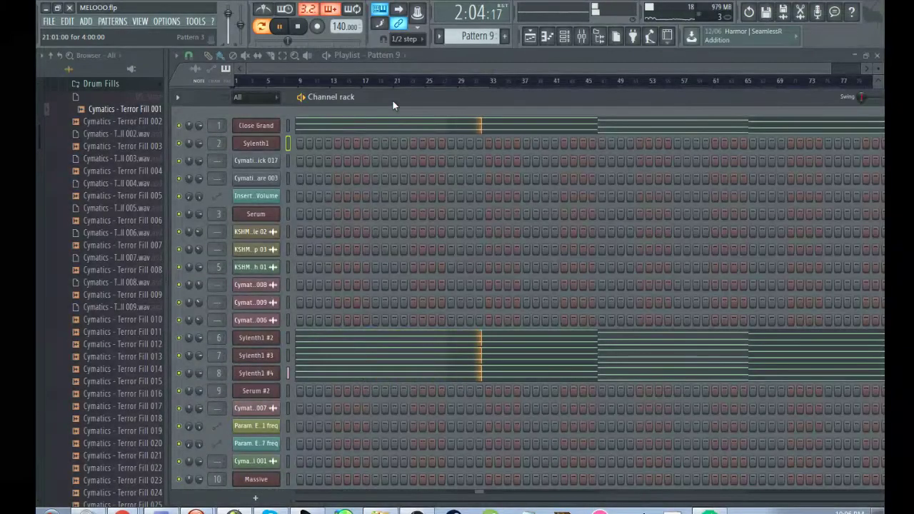
{"action": "key", "text": "F6"}
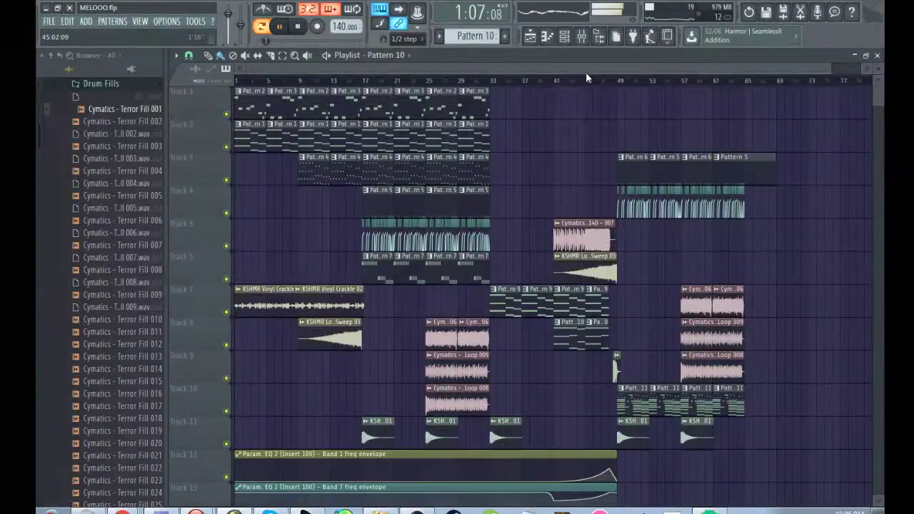
Examine the Serum #2 part of Pattern 10 and its instrument while the pattern plays, and return to the playlist
{"action": "key", "text": "F6"}
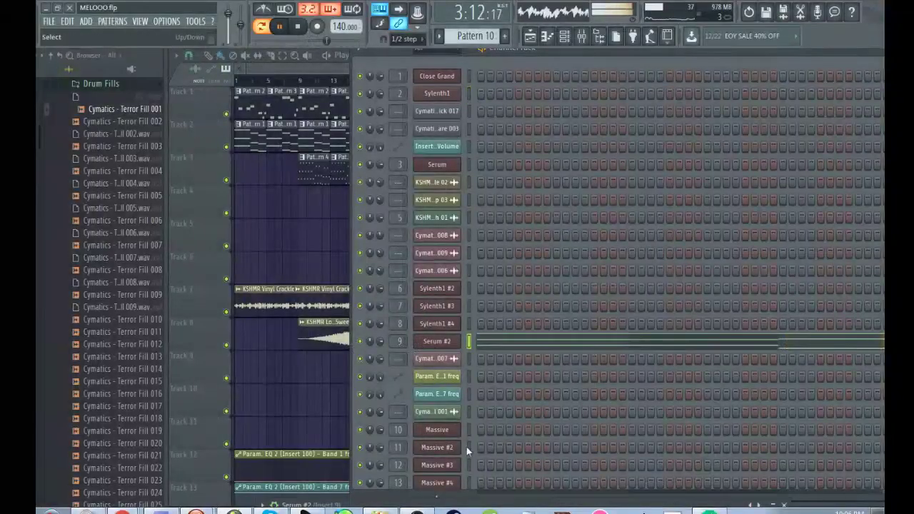
{"action": "left_click", "coordinate": [431, 341]}
{"action": "left_click_drag", "start_coordinate": [321, 52], "coordinate": [701, 275]}
{"action": "left_click", "coordinate": [539, 382]}
{"action": "right_click", "coordinate": [341, 355]}
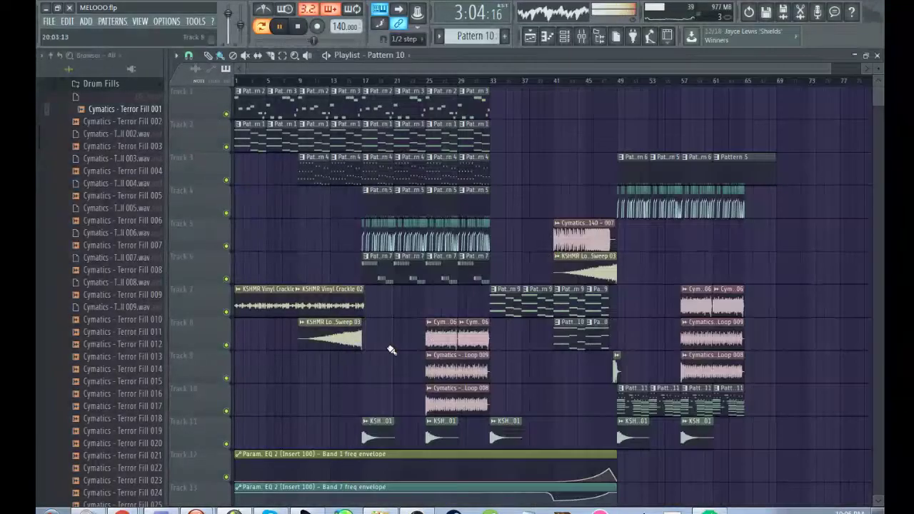
Find the Massive channels of Pattern 11 in the channel rack and play the Massive chords in the piano roll
{"action": "scroll", "coordinate": [409, 331], "scroll_direction": "down", "scroll_amount": 5}
{"action": "scroll", "coordinate": [633, 234], "scroll_direction": "up", "scroll_amount": 5}
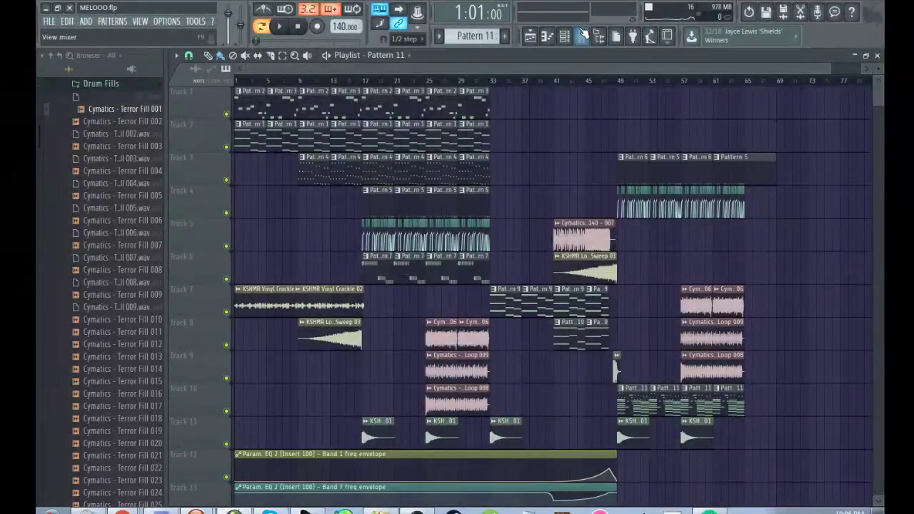
{"action": "left_click", "coordinate": [564, 36]}
{"action": "left_click", "coordinate": [481, 50]}
{"action": "scroll", "coordinate": [477, 298], "scroll_direction": "down", "scroll_amount": 4}
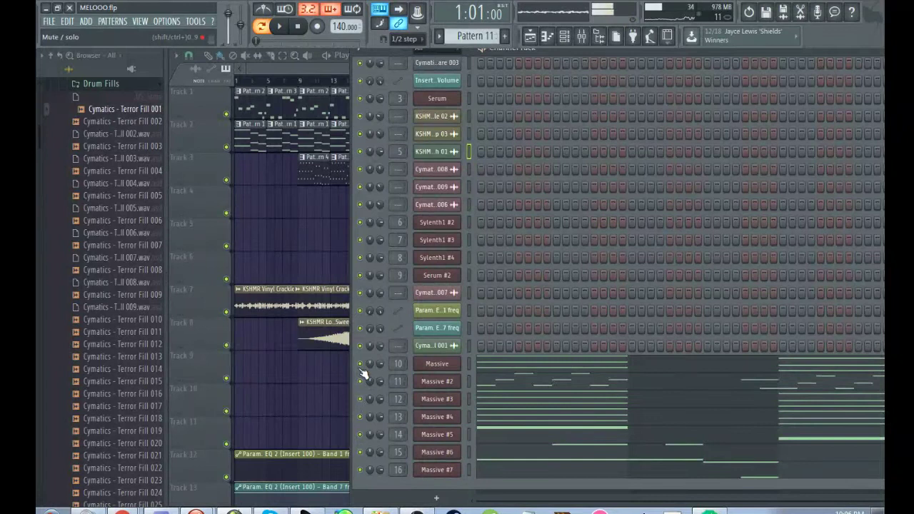
{"action": "left_click", "coordinate": [508, 364]}
{"action": "key", "text": "space"}
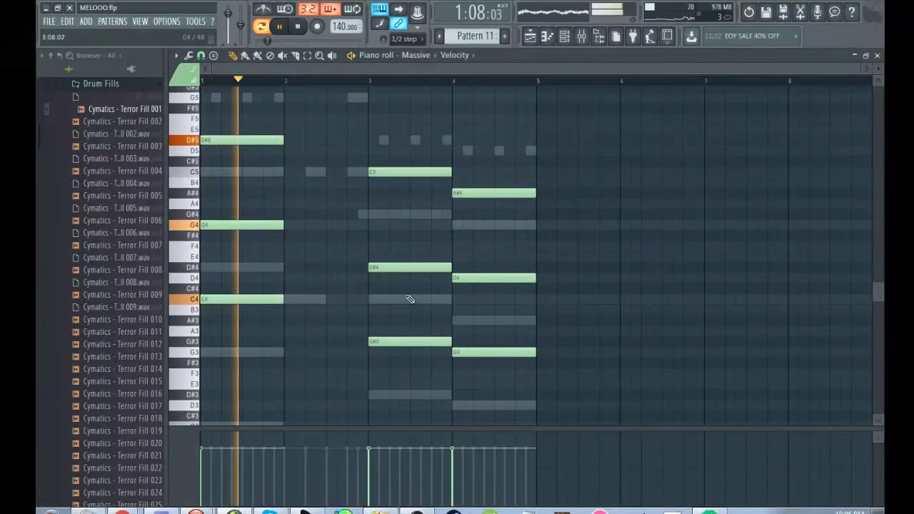
Audition the Massive layers of Pattern 11 by soloing and unmuting Massive to Massive #4, and Massive #5 and #6
{"action": "left_click", "coordinate": [564, 37]}
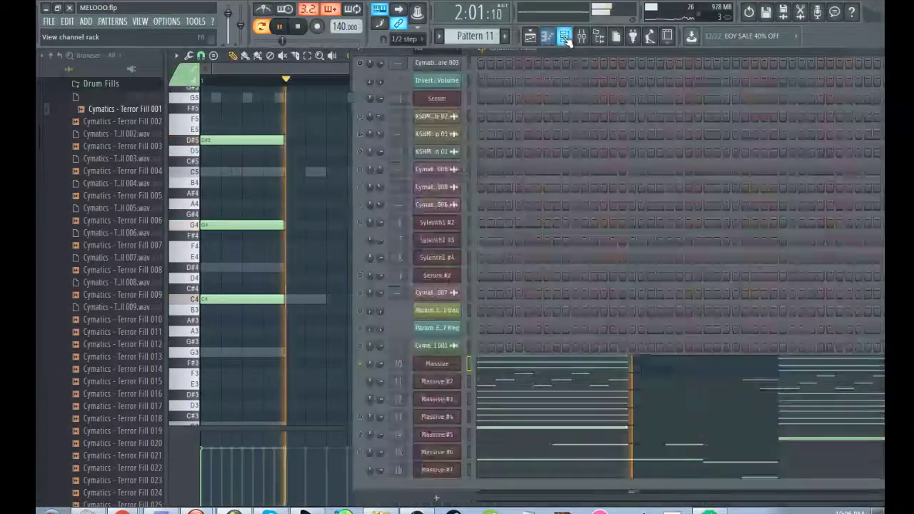
{"action": "right_click", "coordinate": [362, 399]}
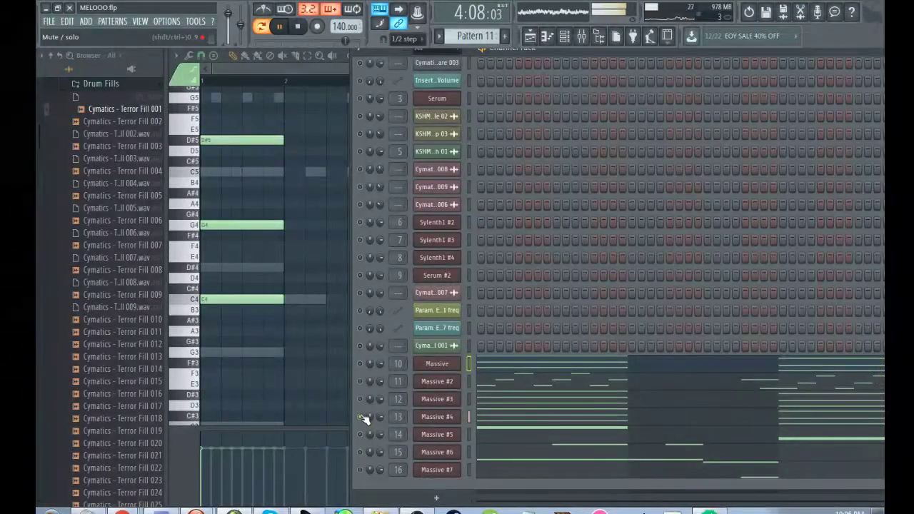
{"action": "left_click", "coordinate": [359, 399]}
{"action": "left_click", "coordinate": [359, 363]}
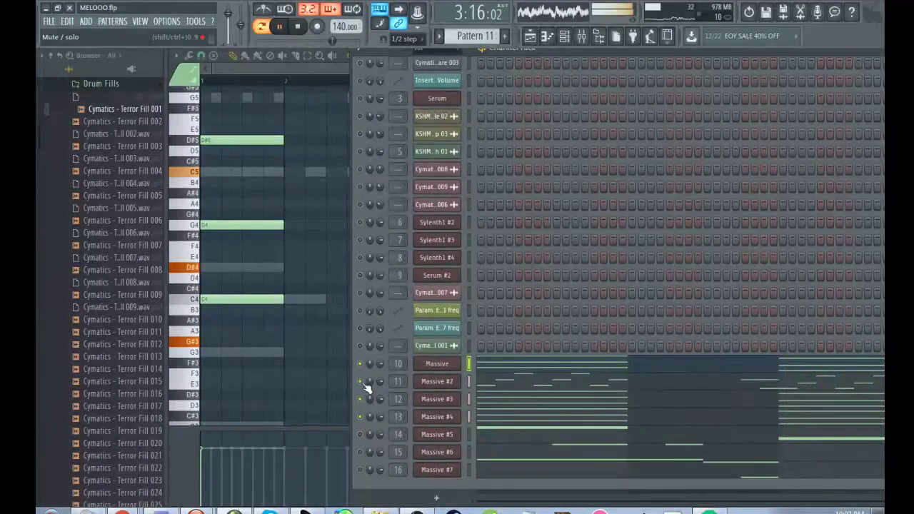
{"action": "left_click", "coordinate": [360, 435]}
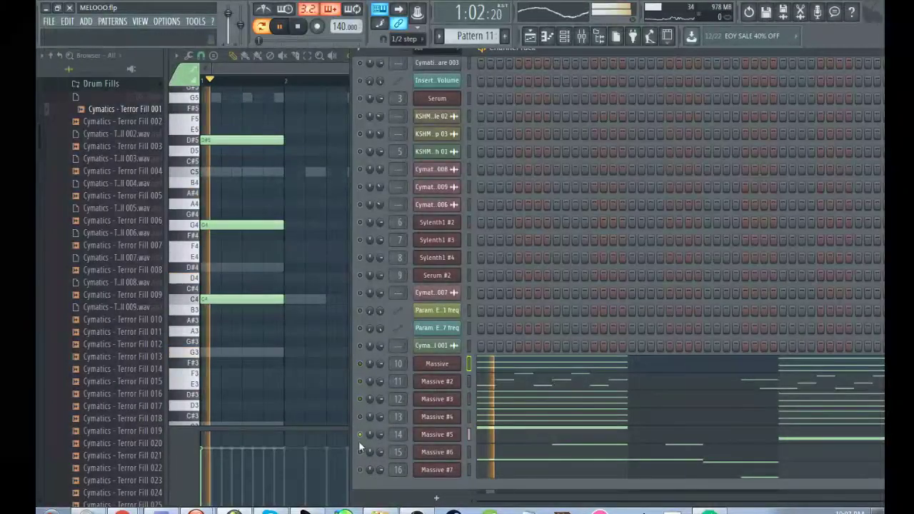
{"action": "left_click", "coordinate": [360, 453]}
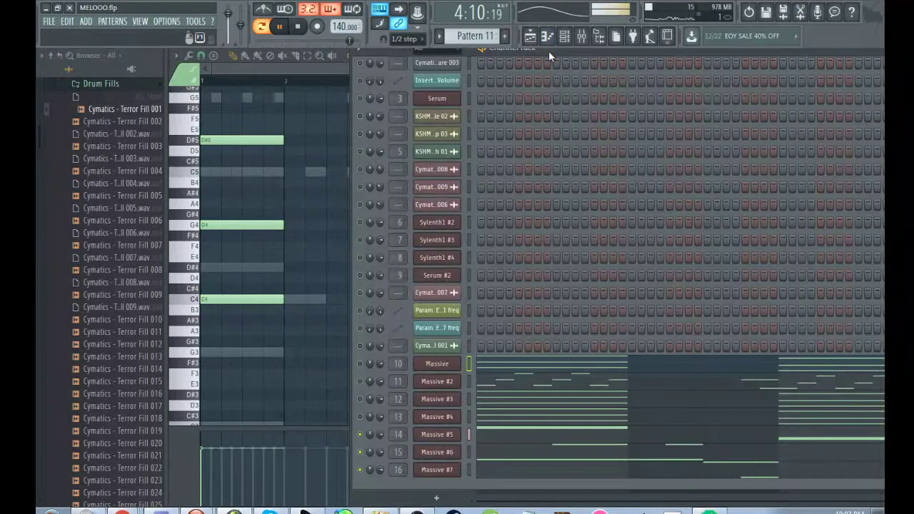
Compare the Massive piano roll with the low Massive layers in the channel rack, reposition the rack, and stop playback
{"action": "left_click", "coordinate": [548, 45]}
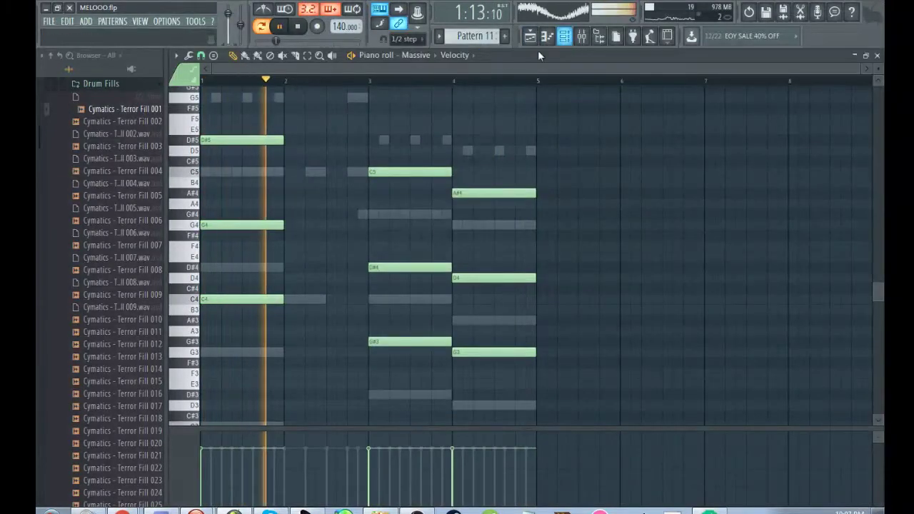
{"action": "left_click_drag", "start_coordinate": [524, 71], "coordinate": [494, 462]}
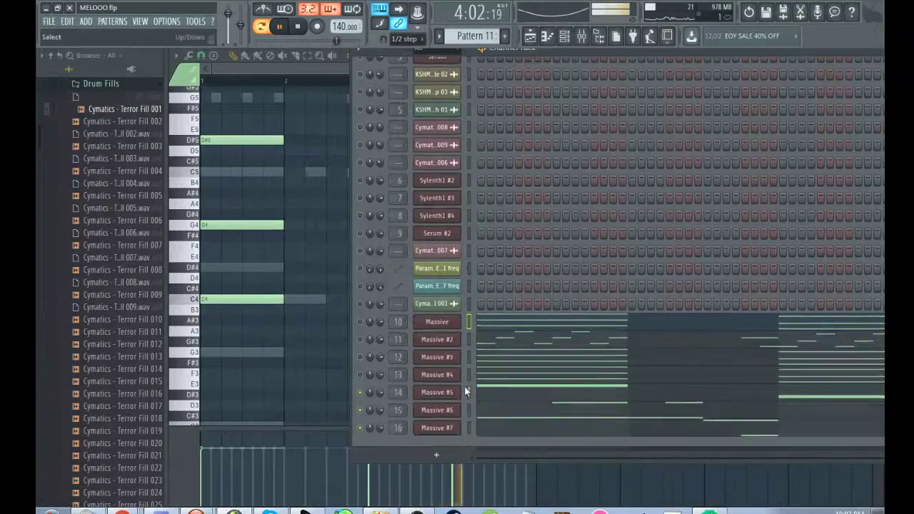
{"action": "left_click", "coordinate": [326, 388]}
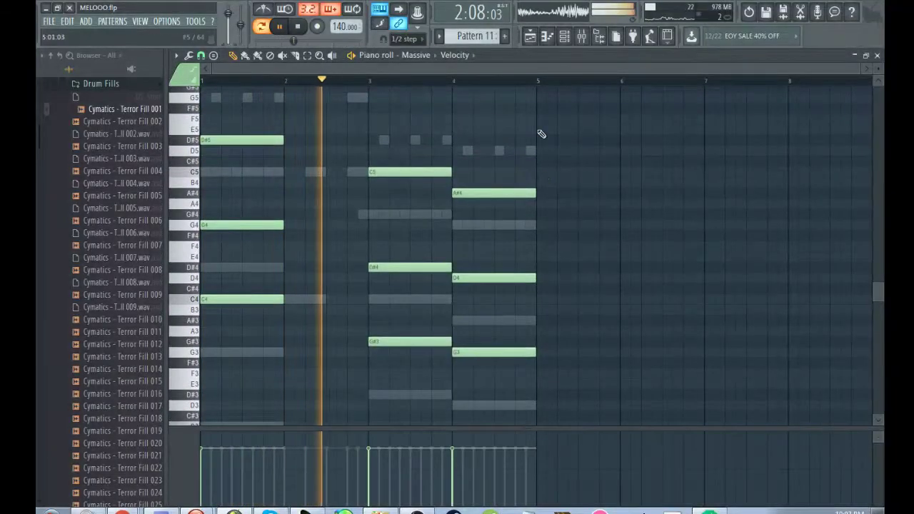
{"action": "key", "text": "F6"}
{"action": "key", "text": "space"}
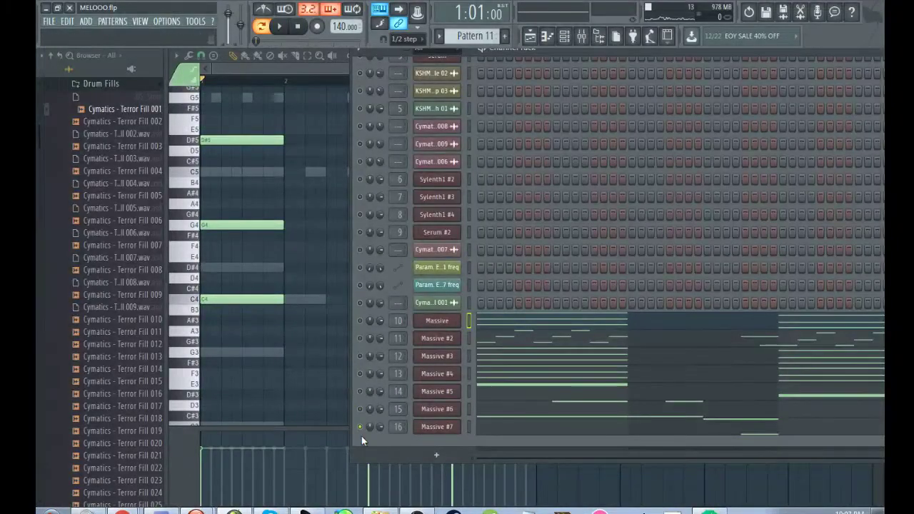
Return to the playlist and preview the KSHMR Vinyl Crackle 02 clip on Track 7
{"action": "left_click", "coordinate": [529, 36]}
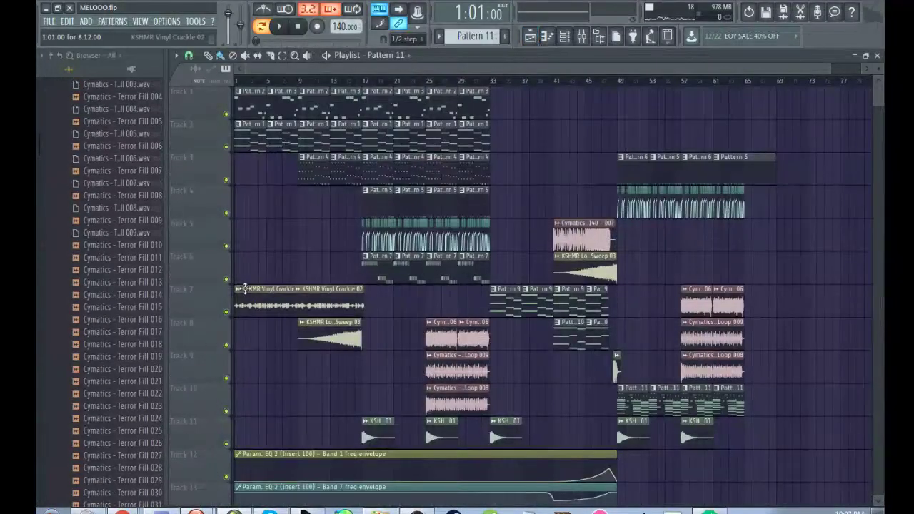
{"action": "right_click", "coordinate": [244, 288]}
{"action": "left_click", "coordinate": [315, 322]}
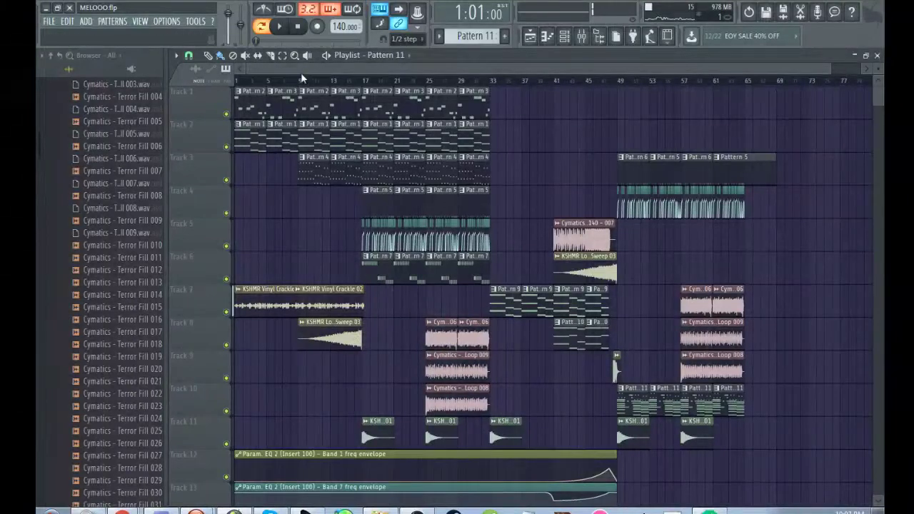
Solo Track 8 to play the KSHMR Long Sweep 03 clip from bar 9, and solo Track 11 to play the KSHMR Crash 01 clip
{"action": "right_click", "coordinate": [225, 345]}
{"action": "left_click", "coordinate": [301, 79]}
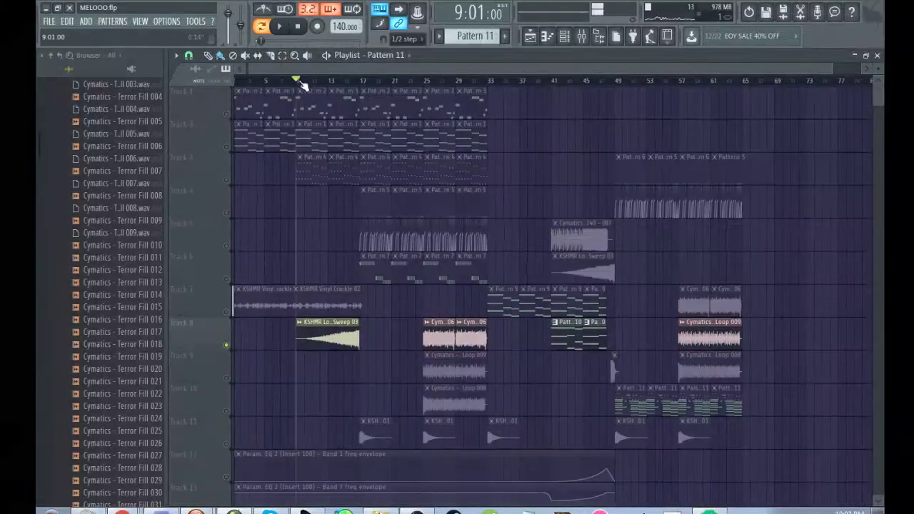
{"action": "key", "text": "space"}
{"action": "scroll", "coordinate": [355, 117], "scroll_direction": "down", "scroll_amount": 4}
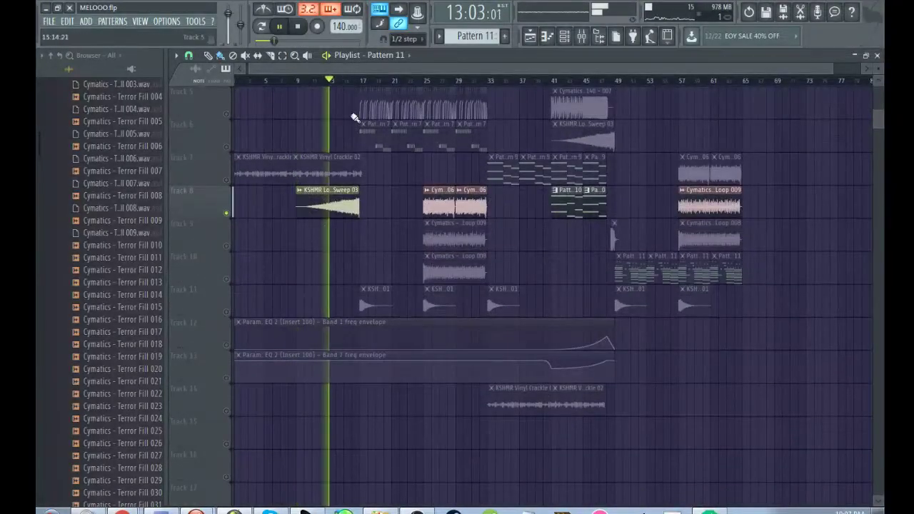
{"action": "left_click", "coordinate": [348, 80]}
{"action": "right_click", "coordinate": [227, 310]}
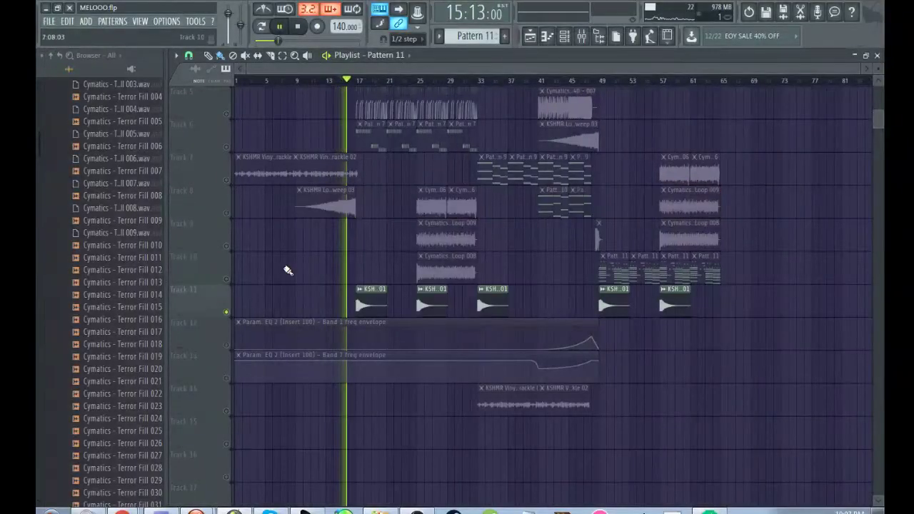
Solo Track 8, unmute Tracks 9 and 10, and play the stacked Cymatics loops from bar 25
{"action": "right_click", "coordinate": [226, 213]}
{"action": "left_click", "coordinate": [226, 245]}
{"action": "left_click", "coordinate": [226, 279]}
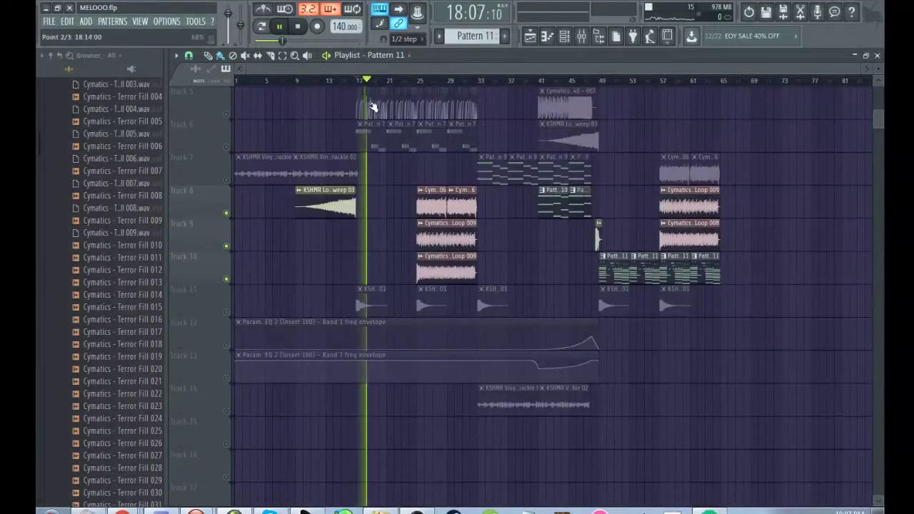
{"action": "left_click", "coordinate": [420, 80]}
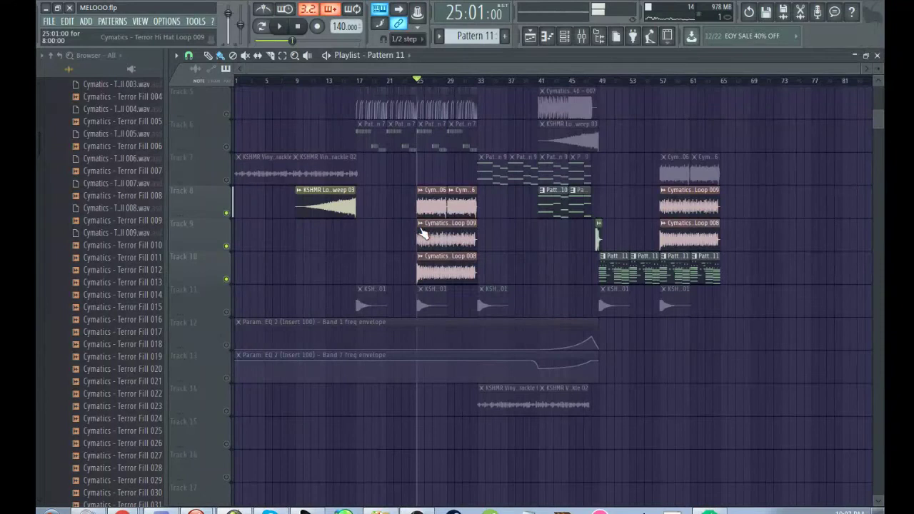
Preview the Cymatics Terror Hi Hat Loop 009 and 008 clips that start at bar 25
{"action": "left_click", "coordinate": [420, 226]}
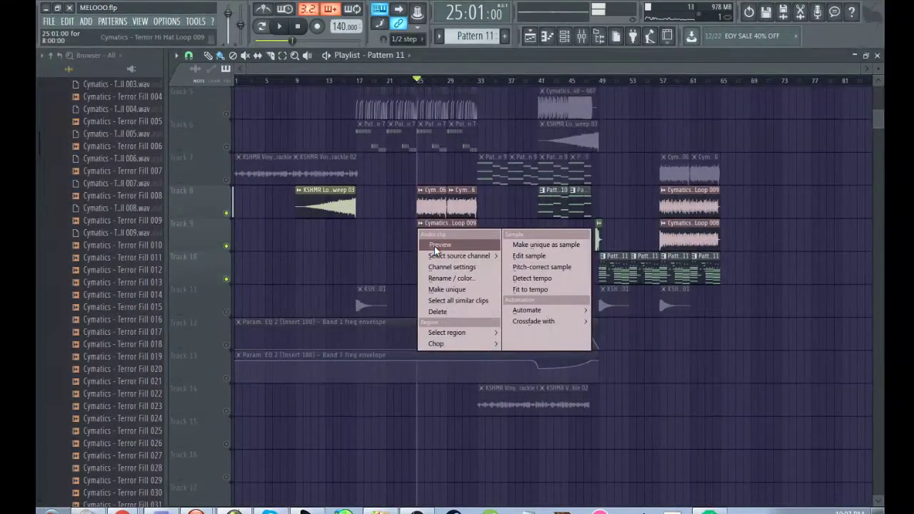
{"action": "left_click", "coordinate": [434, 246]}
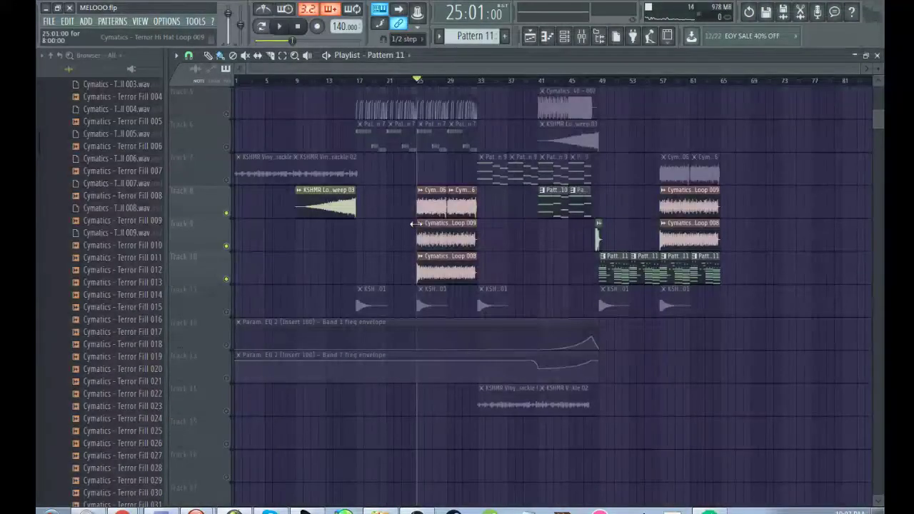
{"action": "left_click", "coordinate": [419, 225]}
{"action": "left_click", "coordinate": [432, 245]}
{"action": "left_click", "coordinate": [419, 258]}
{"action": "left_click", "coordinate": [436, 278]}
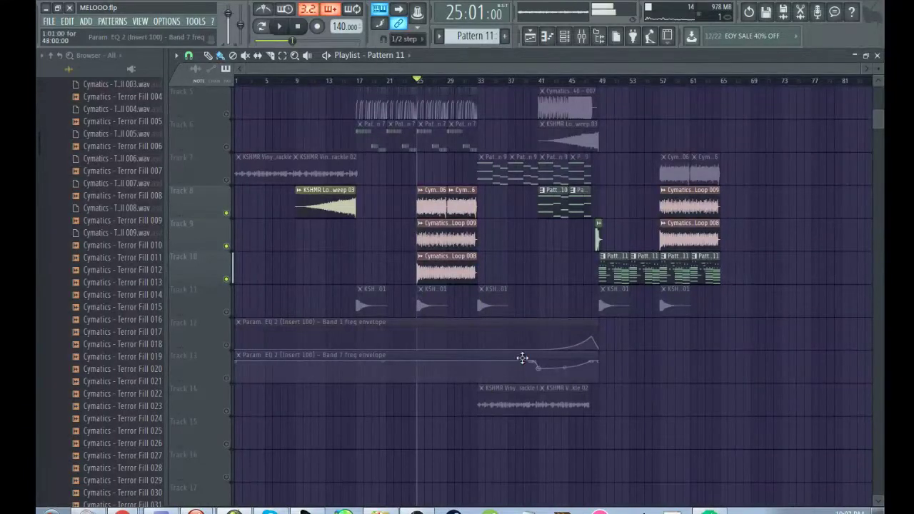
Move the playback position to bar 46 and preview the short Cymatics Terror Fill 001 clip on Track 9
{"action": "right_click", "coordinate": [597, 228]}
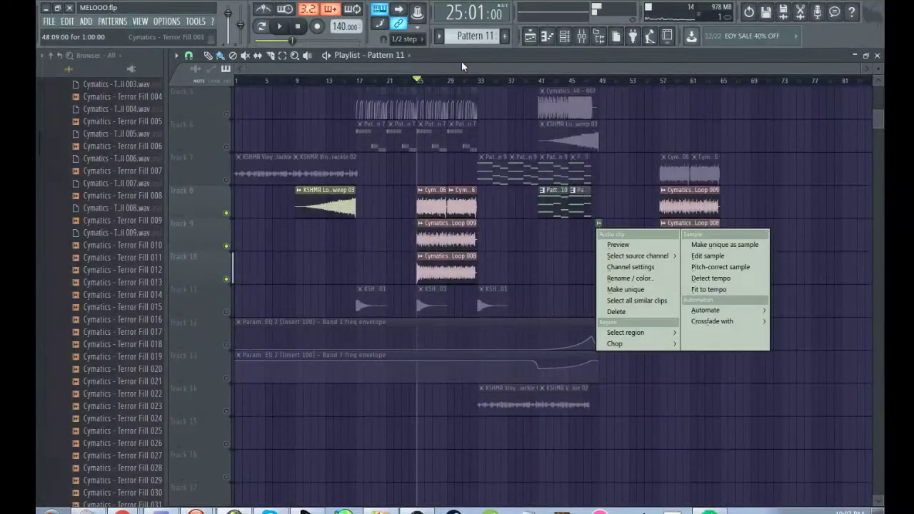
{"action": "left_click_drag", "start_coordinate": [523, 79], "coordinate": [579, 79]}
{"action": "right_click", "coordinate": [598, 227]}
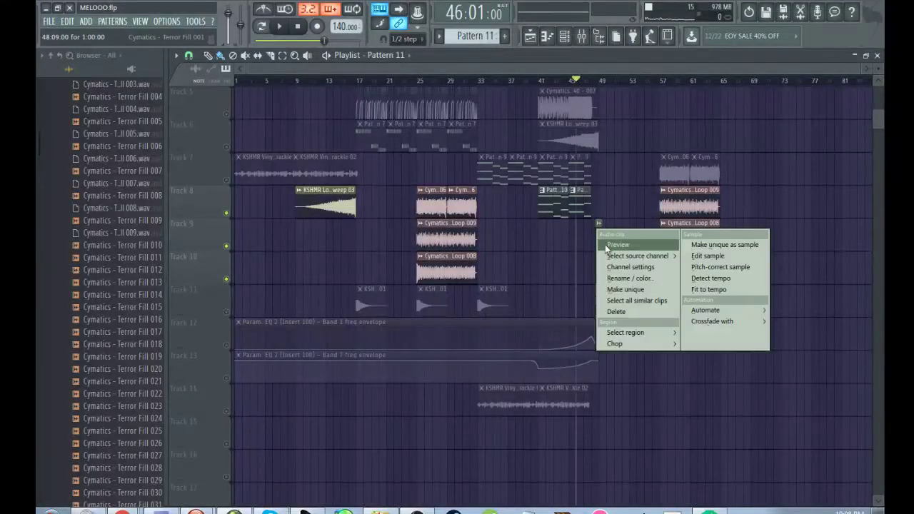
{"action": "left_click", "coordinate": [609, 252]}
Preview the Cymatics Terror Drum Build 140 - 007 clip on Track 5
{"action": "scroll", "coordinate": [606, 214], "scroll_direction": "up", "scroll_amount": 4}
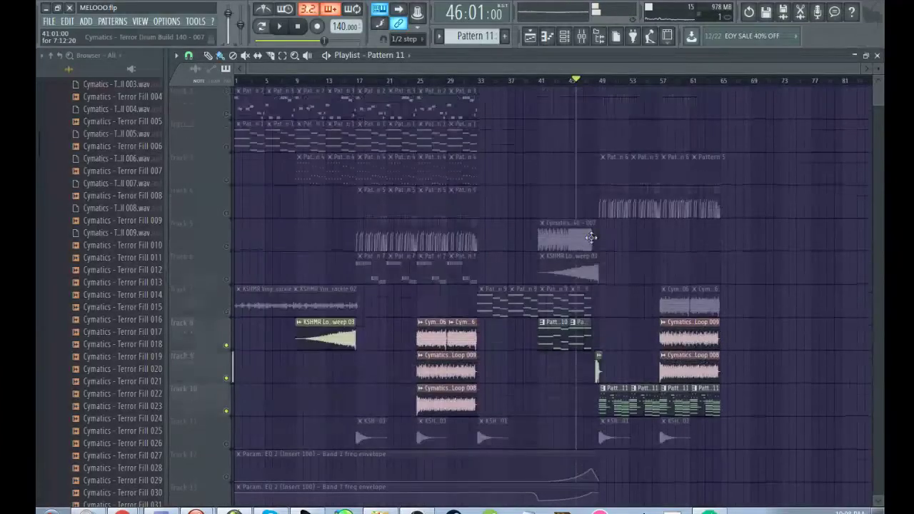
{"action": "right_click", "coordinate": [549, 226]}
{"action": "left_click", "coordinate": [548, 247]}
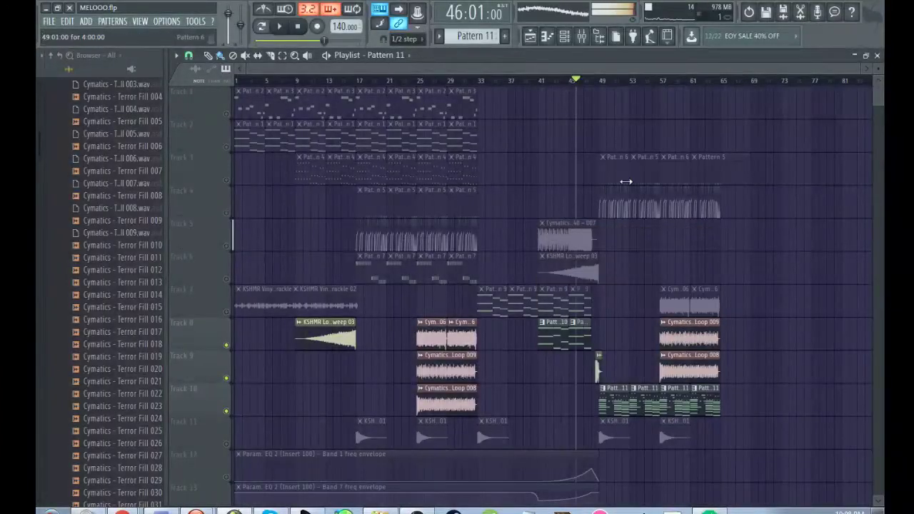
Solo Track 5, play the end of the drum build leading up to bar 49, and stop playback
{"action": "left_click", "coordinate": [230, 236]}
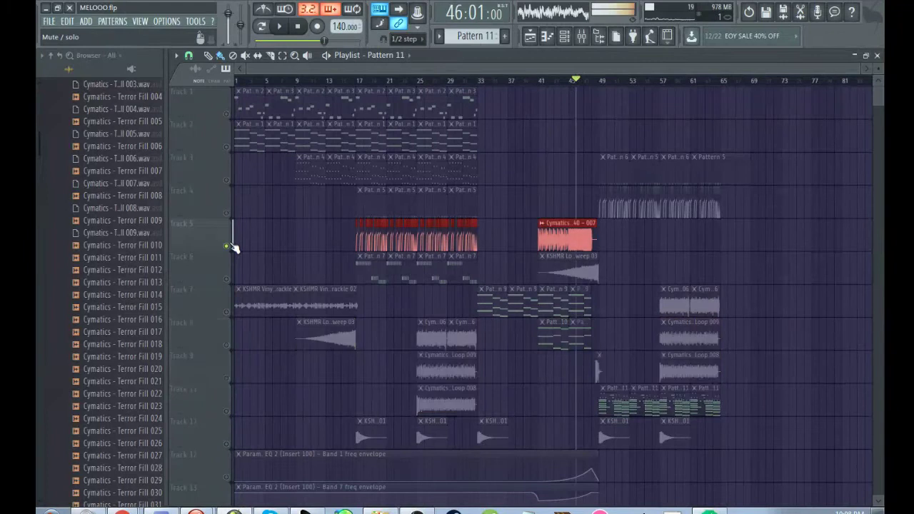
{"action": "key", "text": "space"}
{"action": "left_click", "coordinate": [599, 82]}
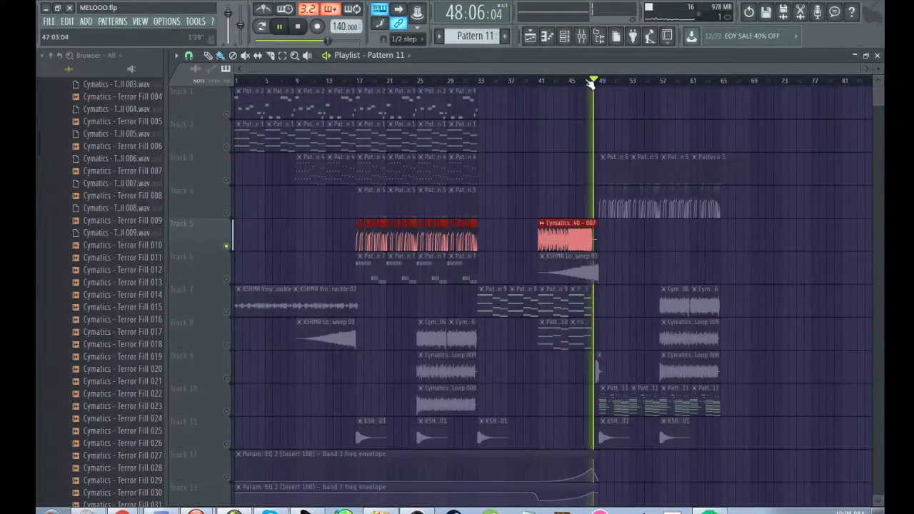
{"action": "scroll", "coordinate": [592, 82], "scroll_direction": "up", "scroll_amount": 5}
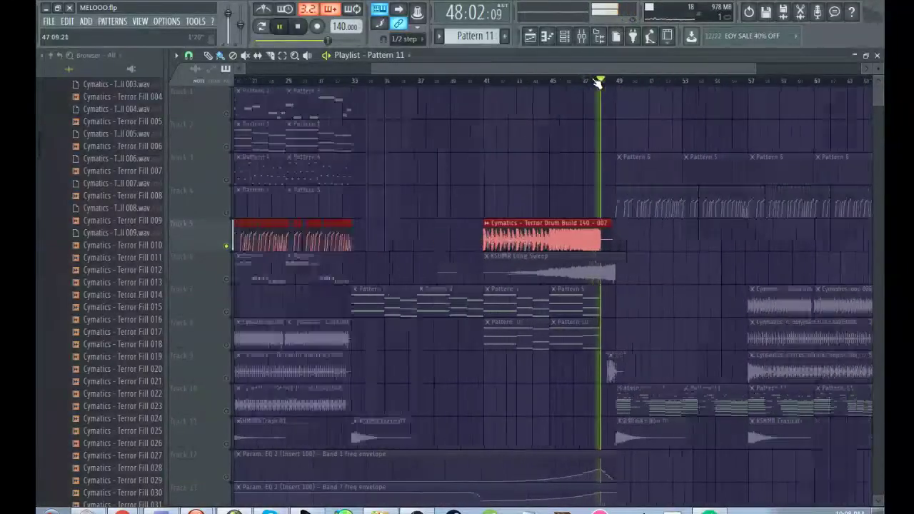
{"action": "scroll", "coordinate": [598, 82], "scroll_direction": "down", "scroll_amount": 2}
{"action": "key", "text": "space"}
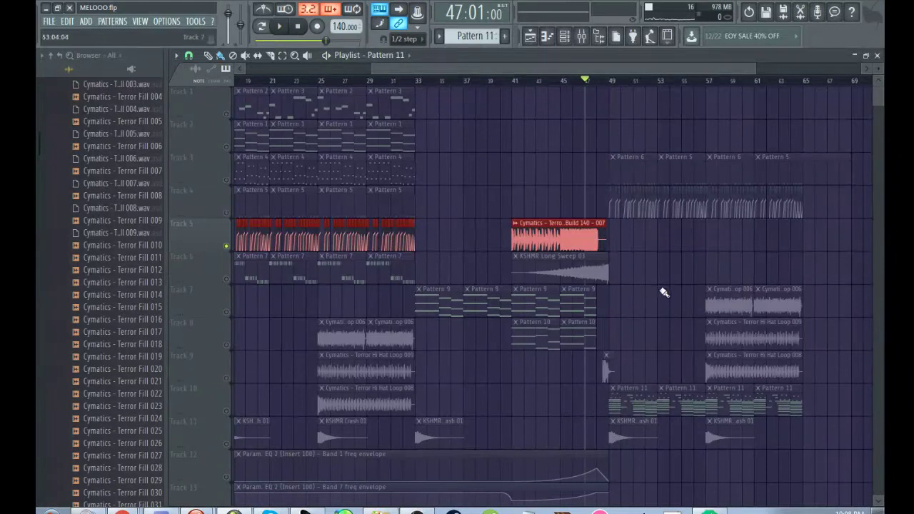